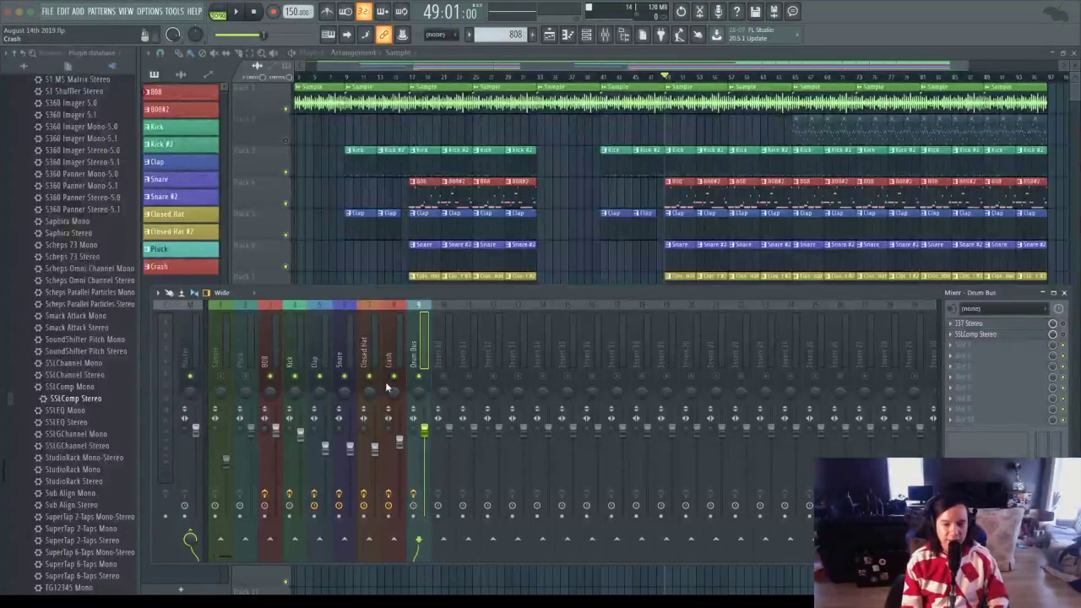
# Look over the 808, Clap and Drum Bus tracks' effect chains.
pyautogui.click(274, 310)
pyautogui.click(295, 309)
pyautogui.click(320, 309)
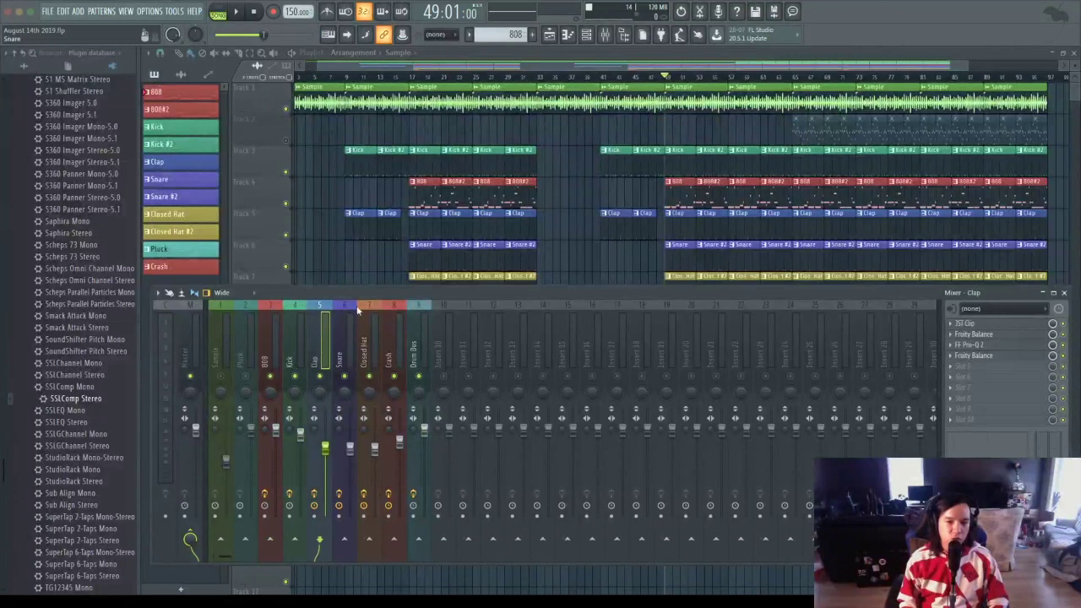
pyautogui.click(427, 309)
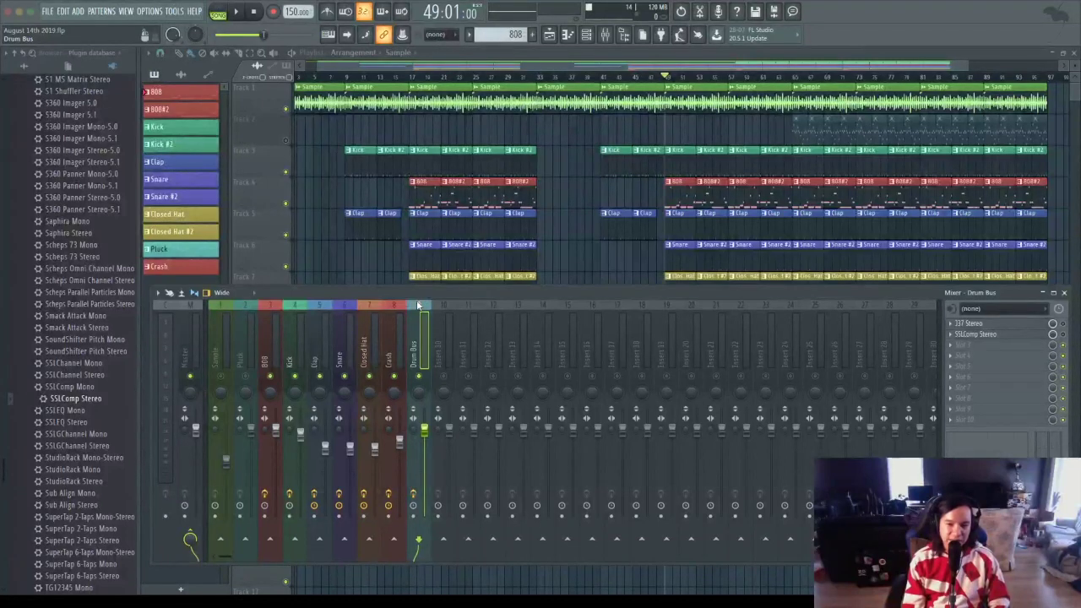
pyautogui.click(419, 306)
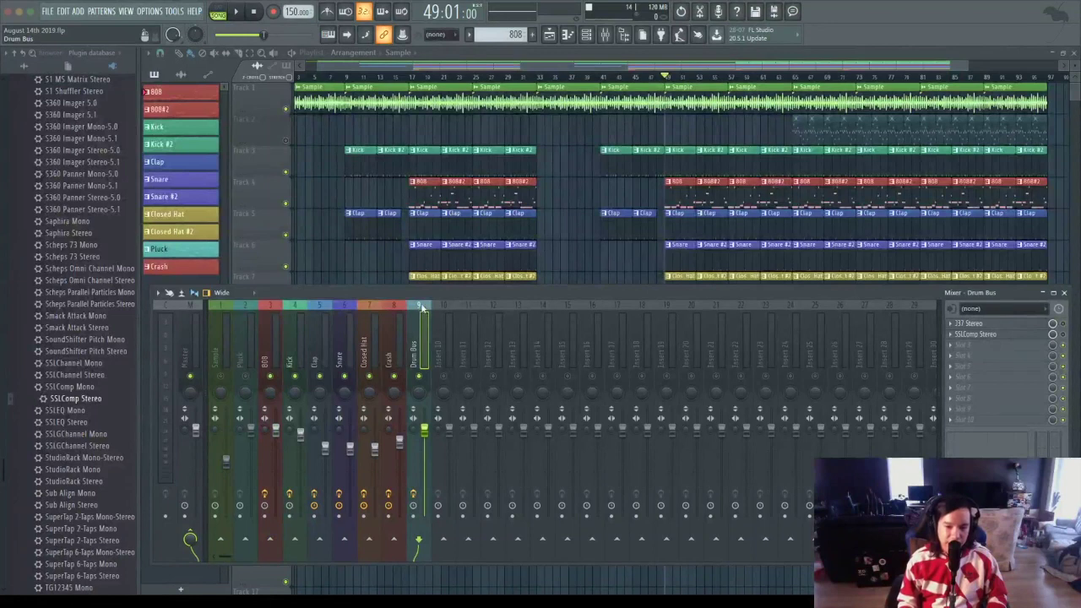
# Route the 808 mixer track into the Drum Bus track.
pyautogui.click(264, 306)
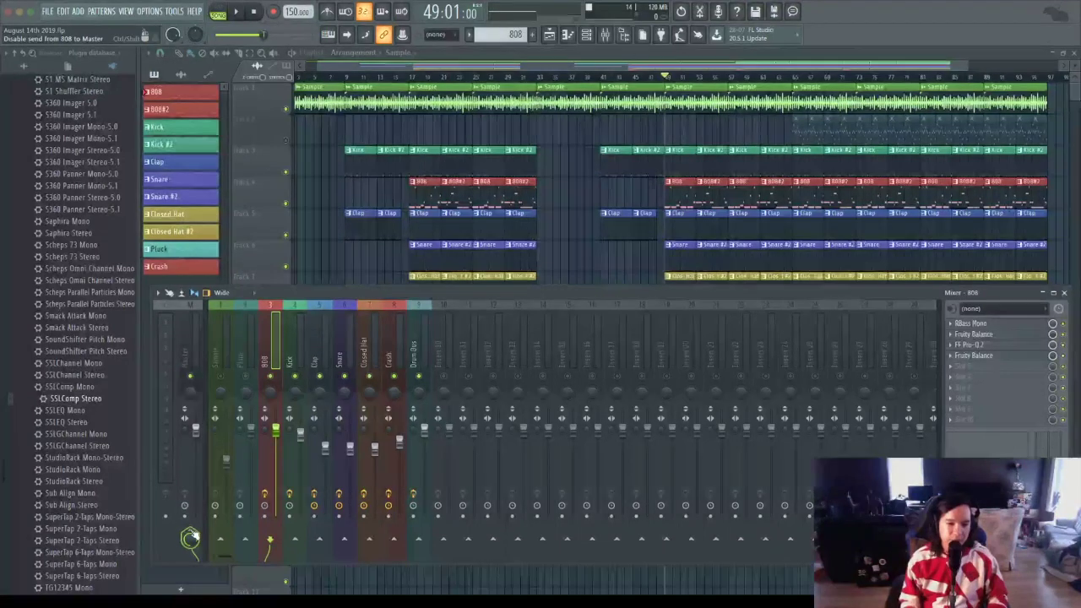
pyautogui.click(426, 307)
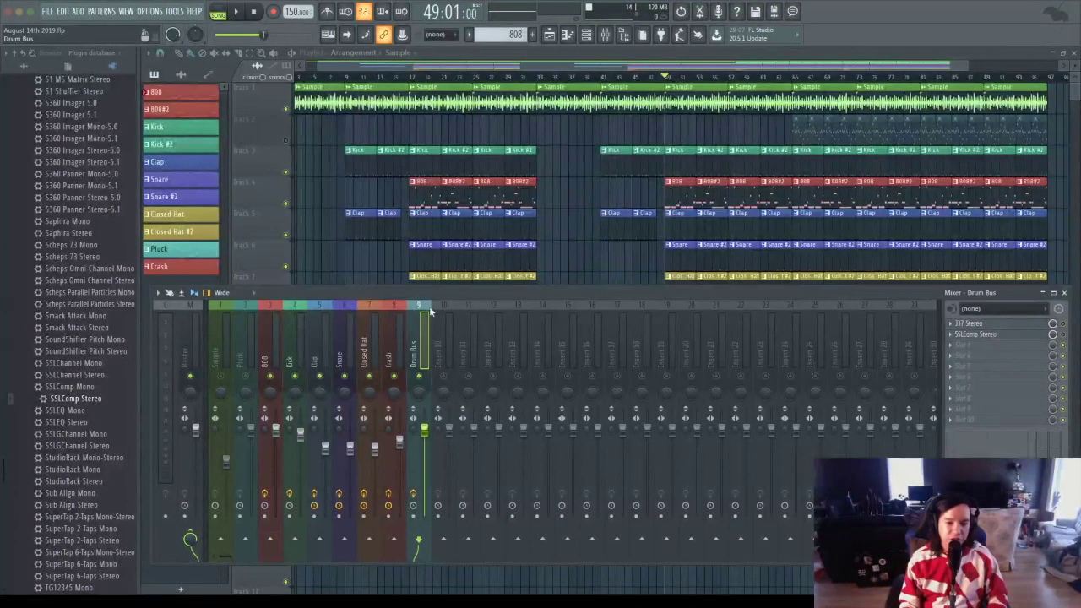
pyautogui.click(270, 307)
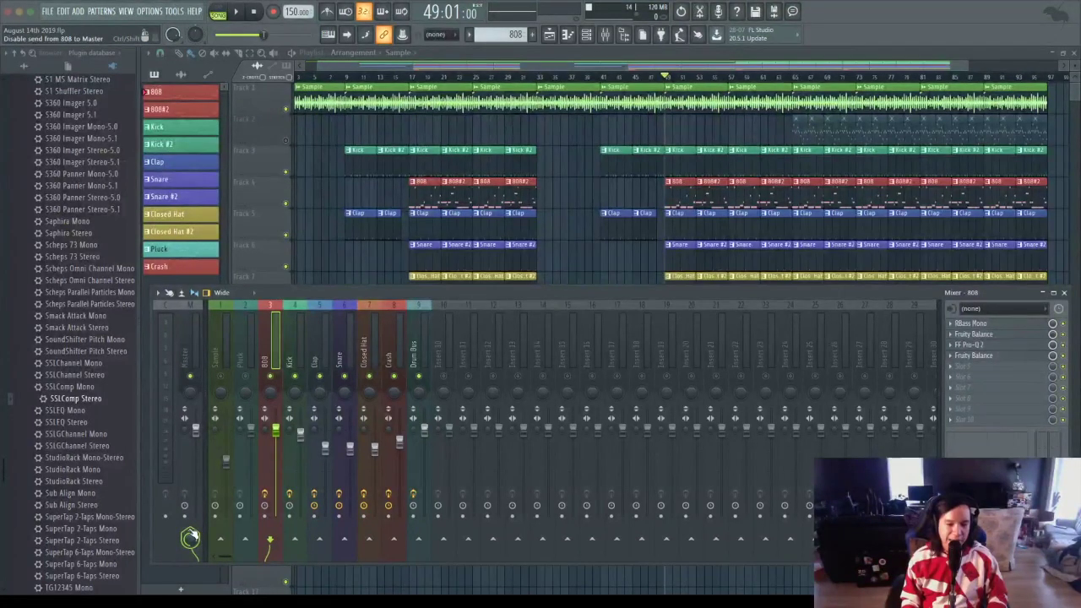
pyautogui.click(418, 541)
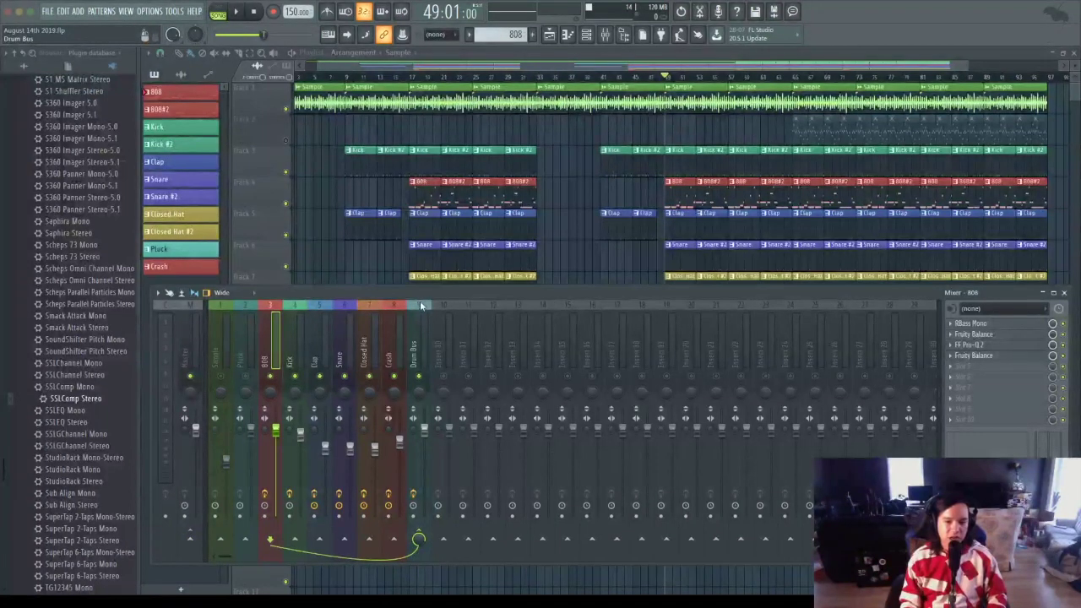
# Verify Kick, Clap, Snare, Closed Hat and Crash also feed the Drum Bus.
pyautogui.click(298, 309)
pyautogui.click(279, 306)
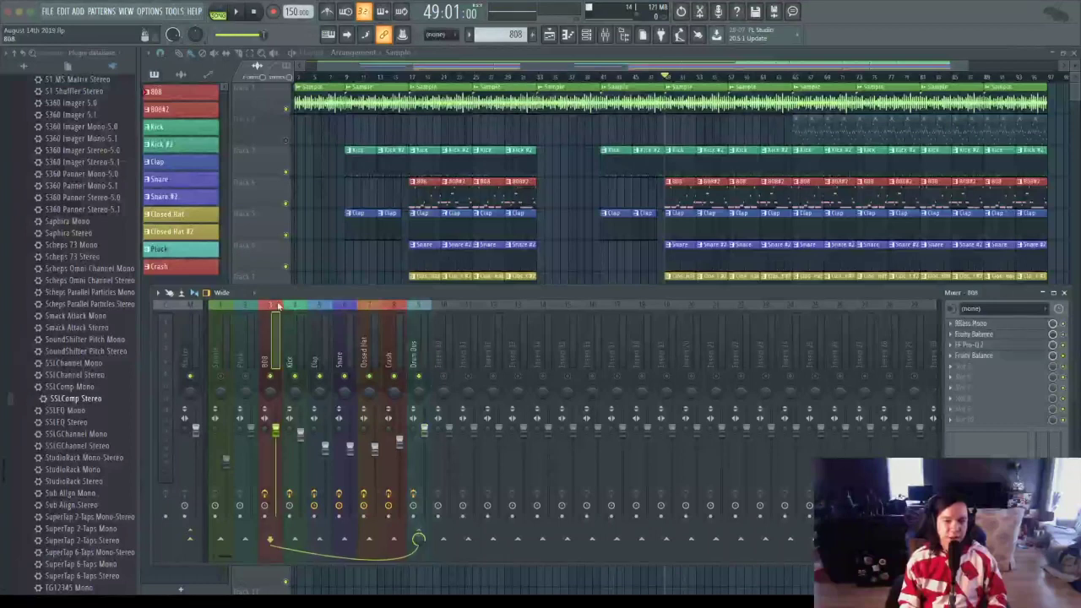
pyautogui.click(297, 306)
pyautogui.click(323, 305)
pyautogui.click(346, 306)
pyautogui.click(376, 305)
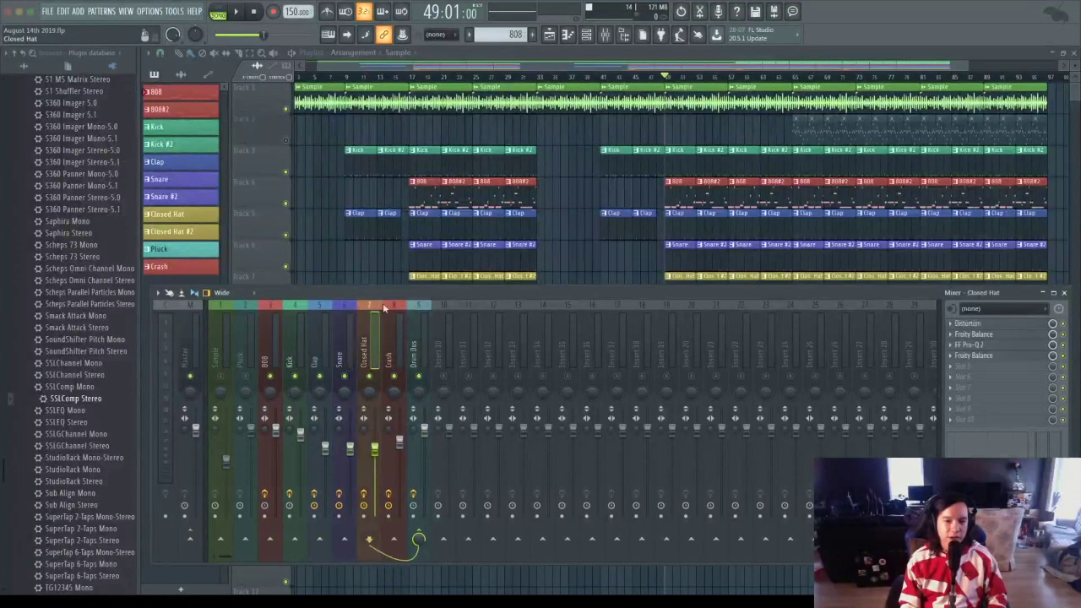
pyautogui.click(394, 306)
pyautogui.click(419, 305)
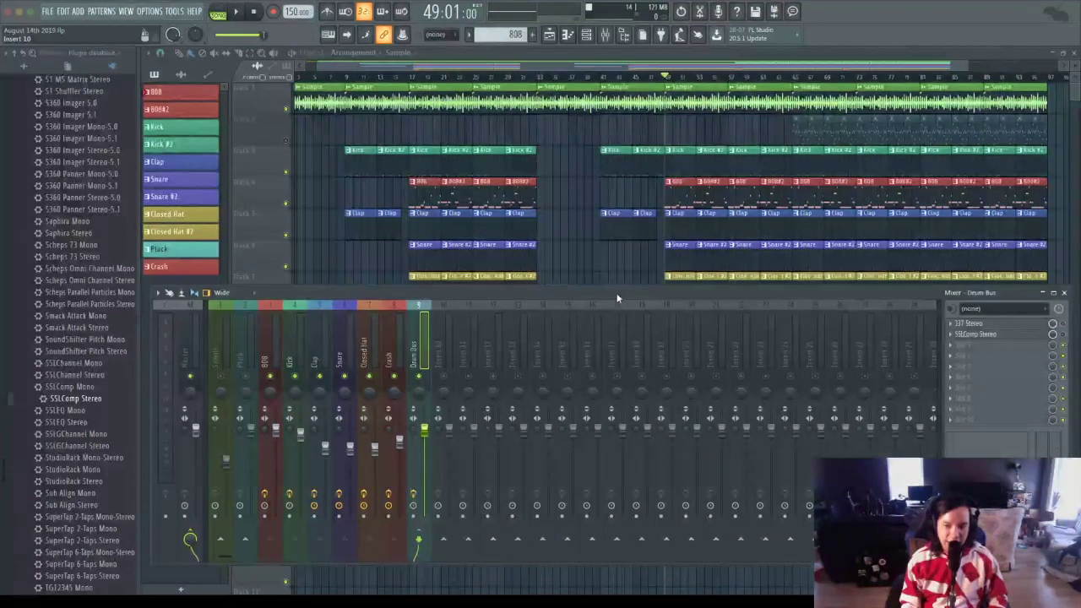
# Open the Drum Bus's J37 Stereo tape plugin and play the song through it.
pyautogui.click(980, 324)
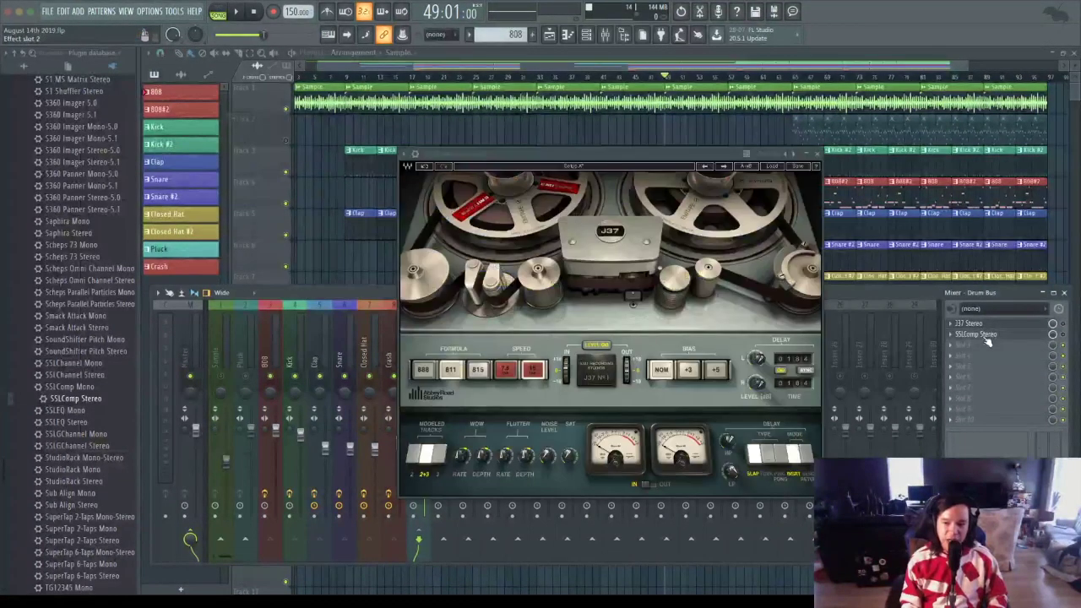
pyautogui.click(976, 335)
pyautogui.press('F12')
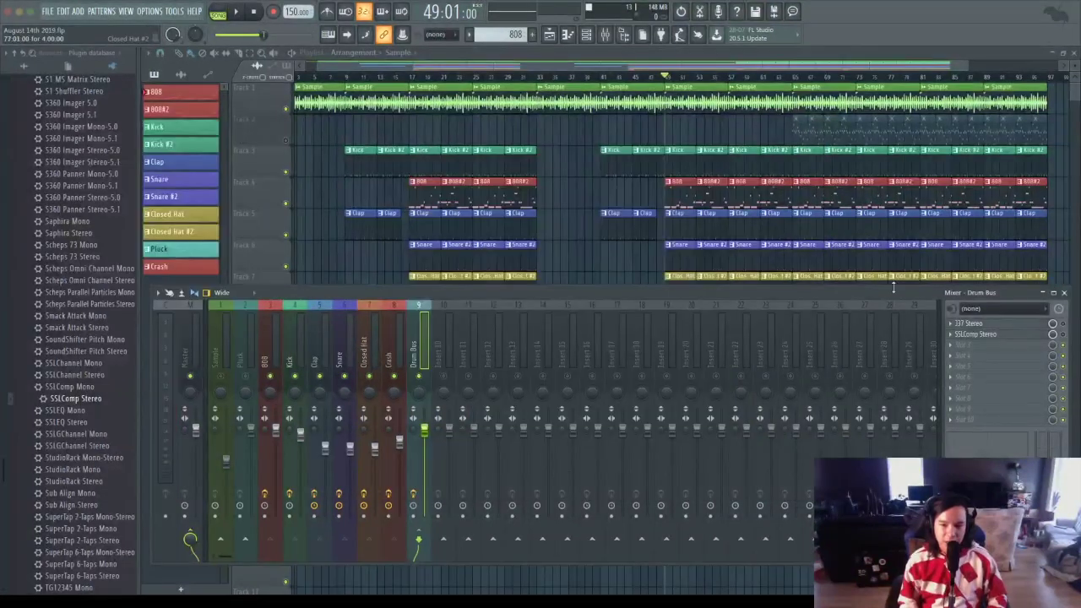
pyautogui.click(980, 324)
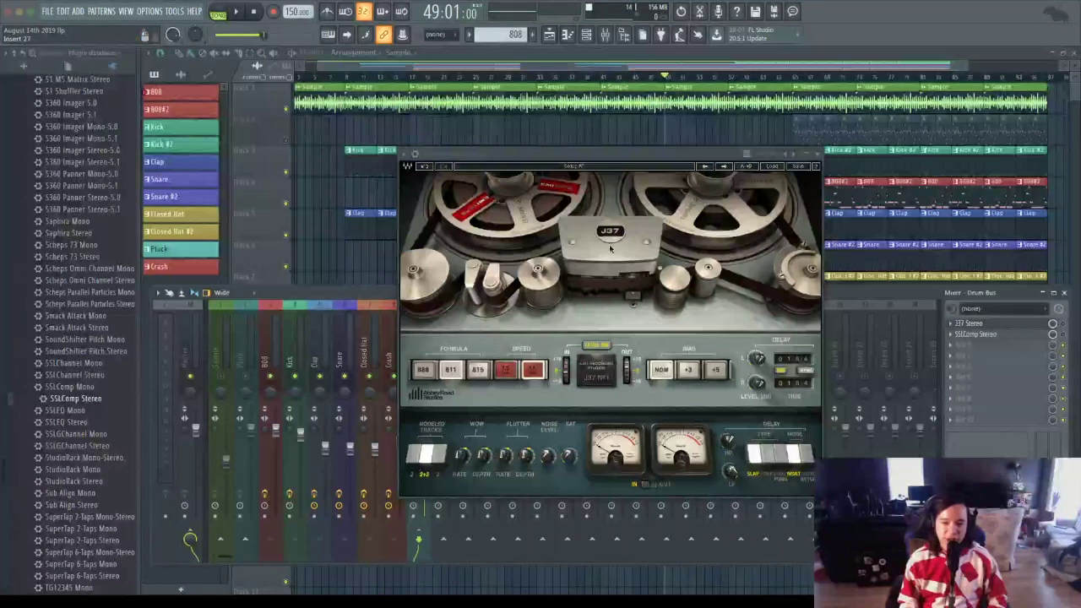
pyautogui.click(1064, 327)
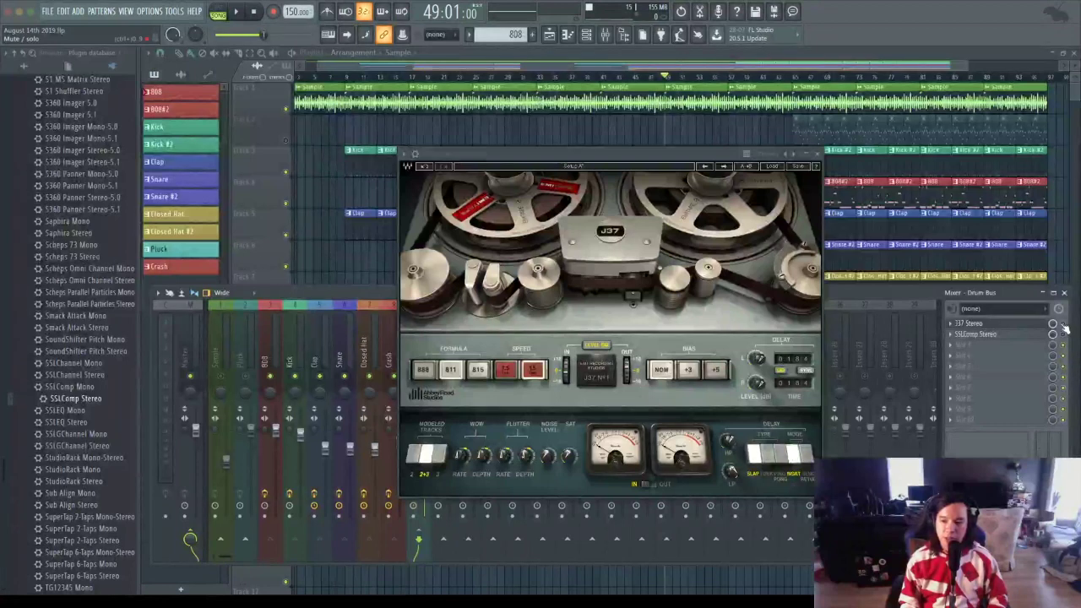
pyautogui.click(237, 12)
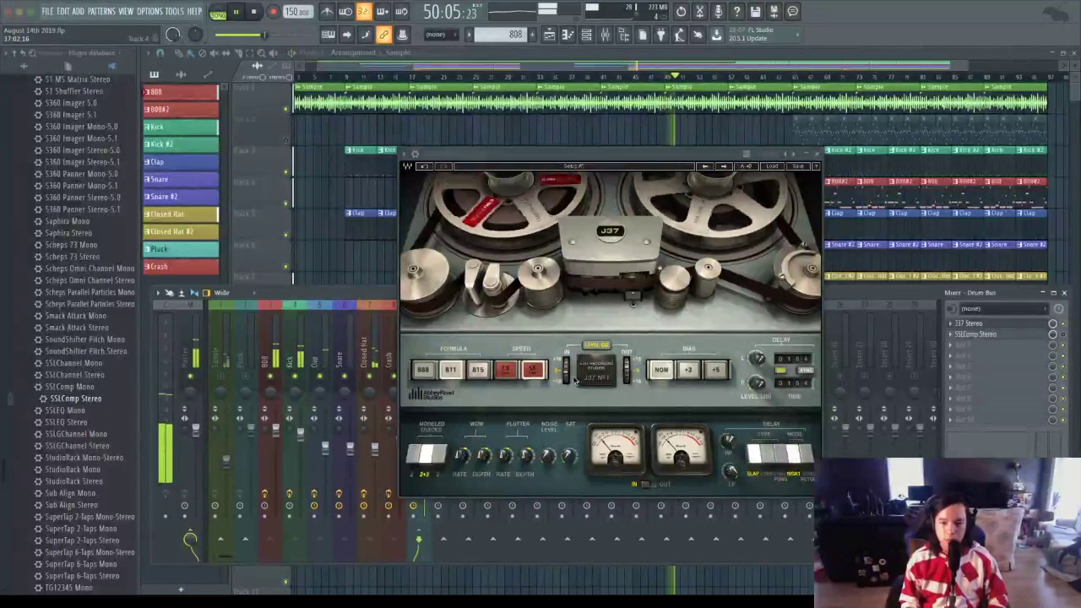
# Raise the J37 Input Level from -2.2 dB to 2.1 dB.
pyautogui.moveTo(564, 372)
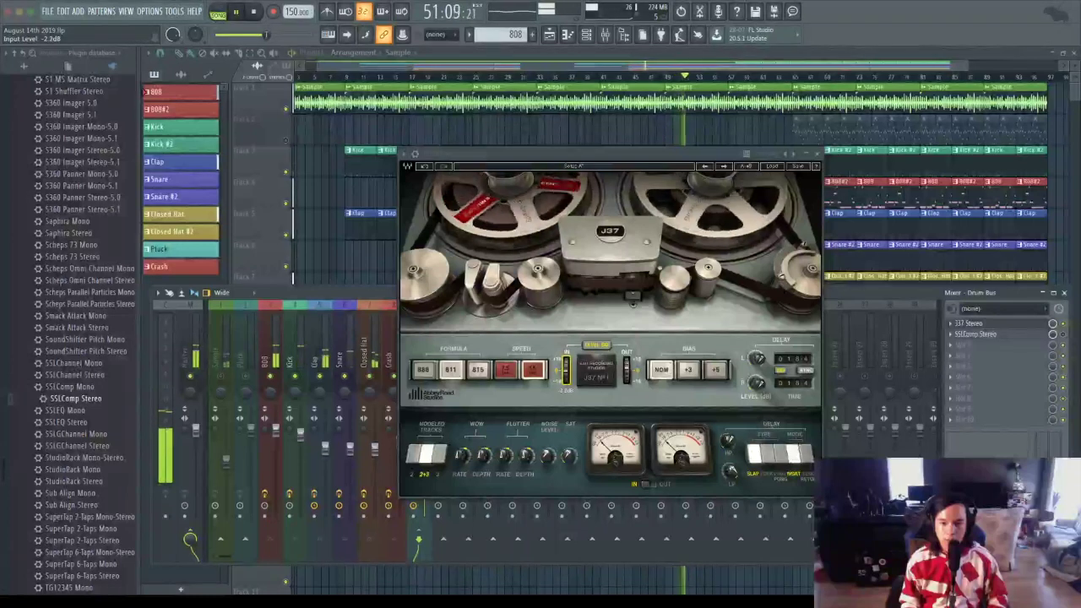
pyautogui.scroll(5, 564, 371)
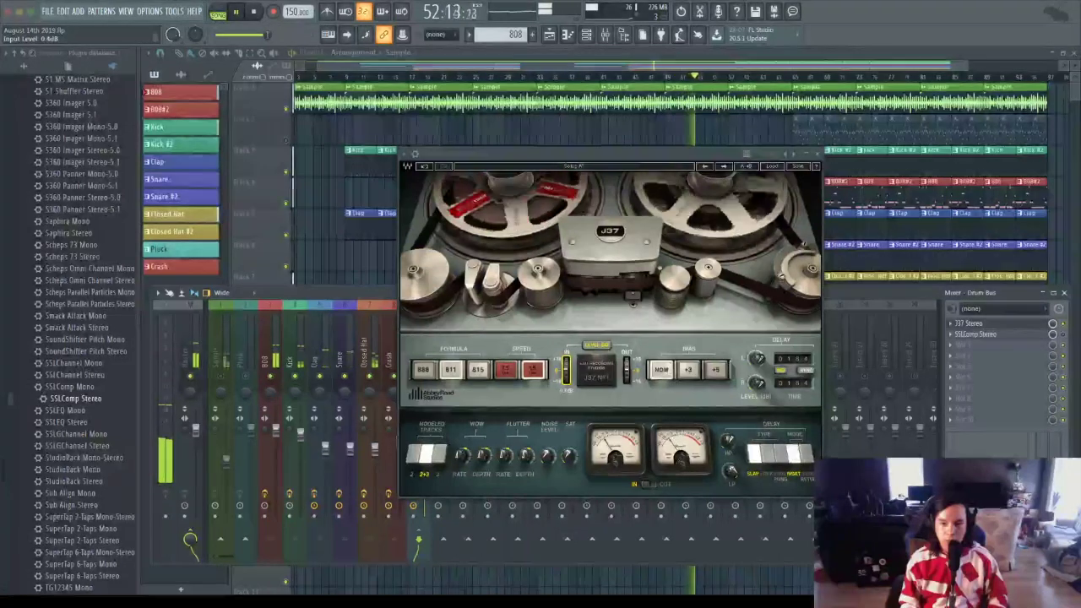
pyautogui.scroll(2, 564, 371)
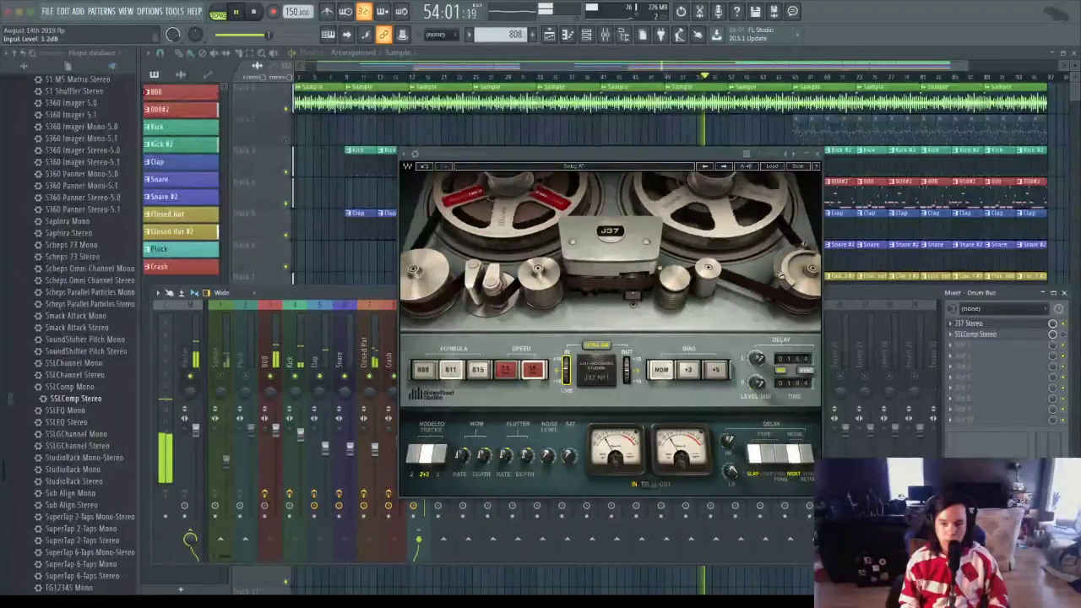
pyautogui.scroll(1, 564, 371)
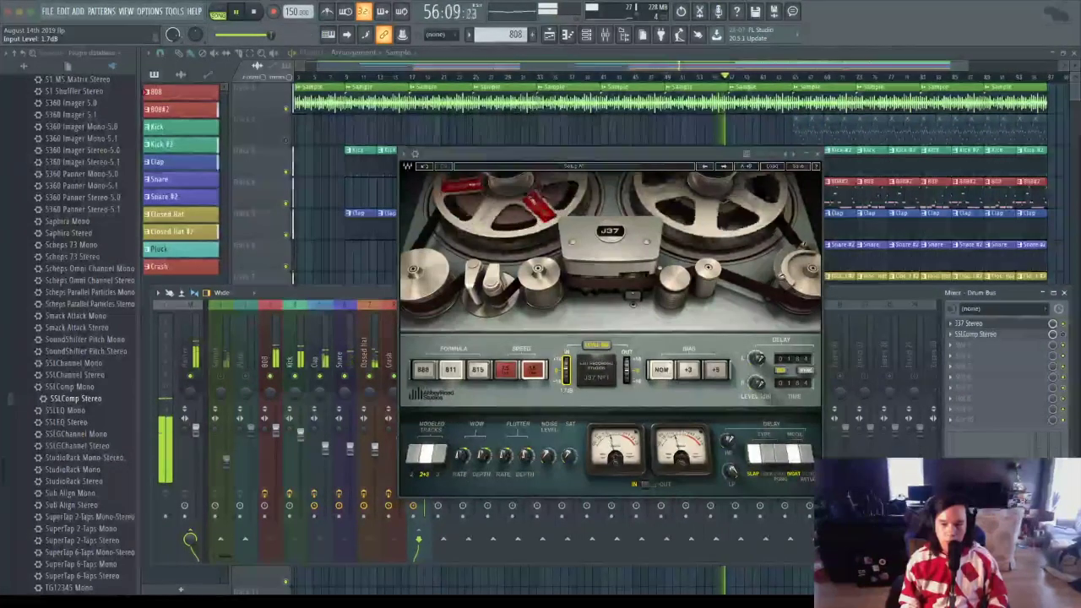
pyautogui.scroll(1, 571, 387)
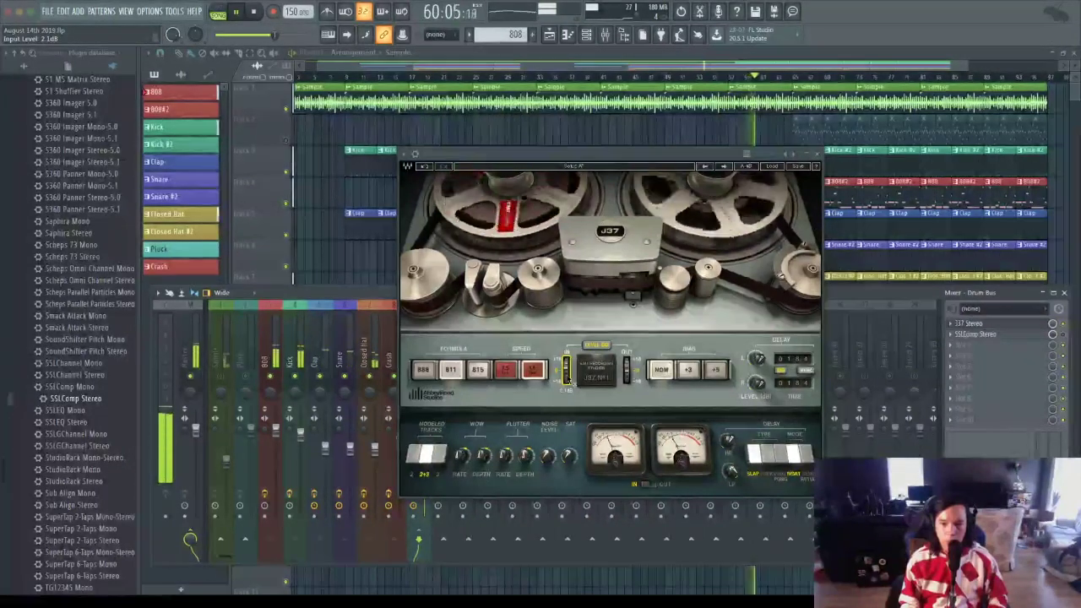
# Stop playback, close J37, and give SSLComp Stereo a 3 ms attack and 2:1 ratio.
pyautogui.press('space')
pyautogui.press('Escape')
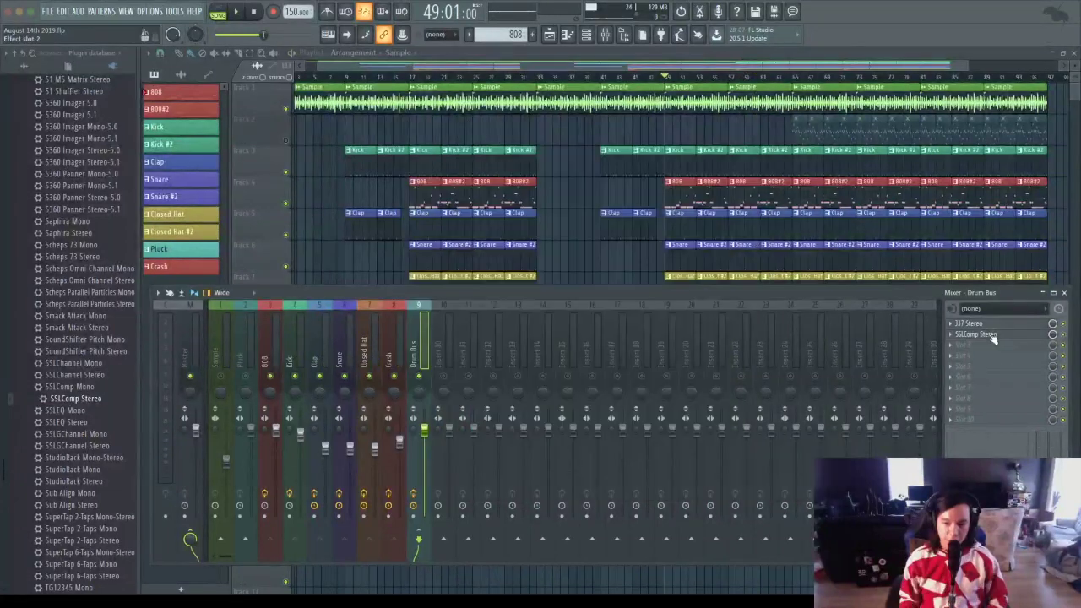
pyautogui.click(992, 336)
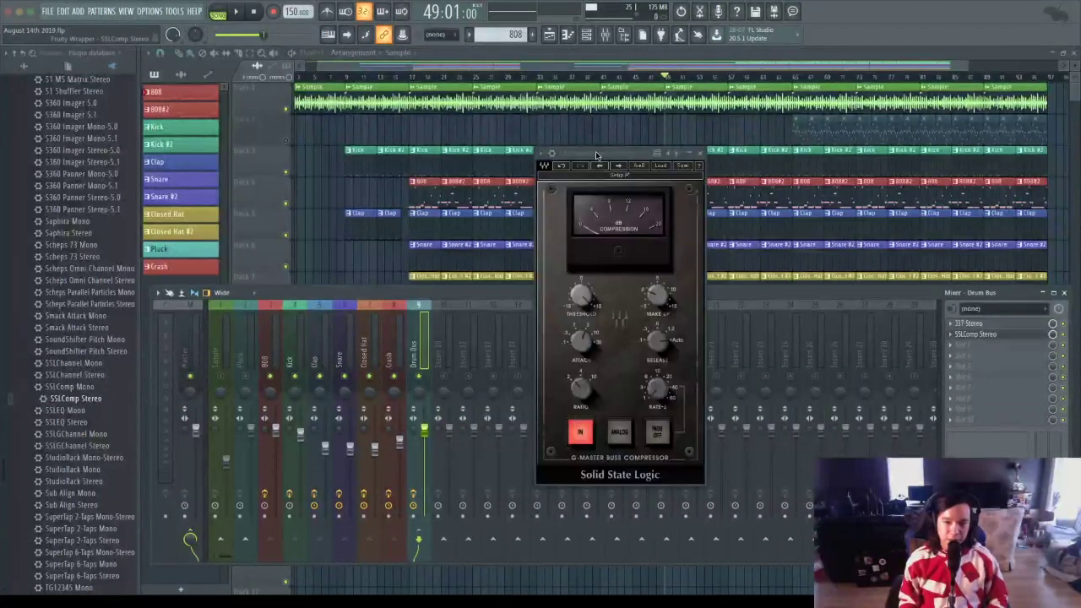
pyautogui.moveTo(615, 156); pyautogui.dragTo(602, 163)
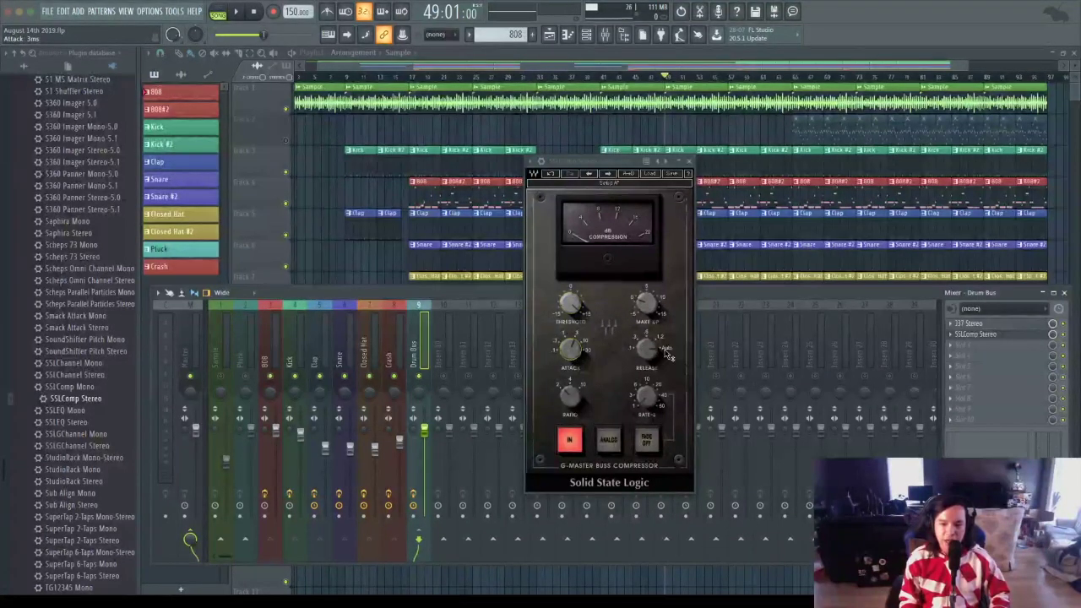
pyautogui.moveTo(649, 357)
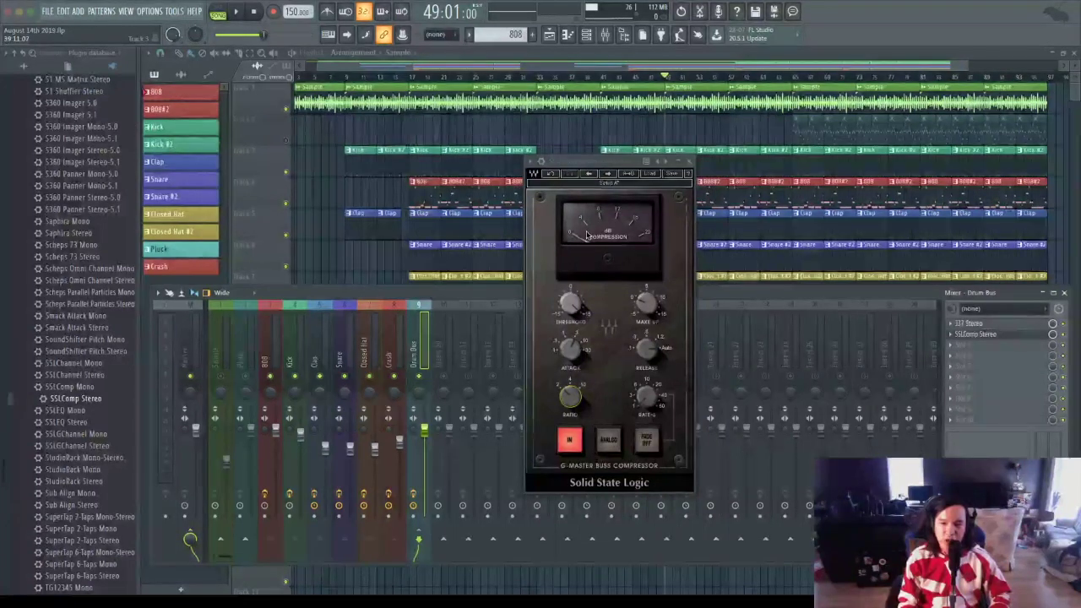
# During playback, bring the SSL compressor threshold to about 6.1 dB.
pyautogui.press('space')
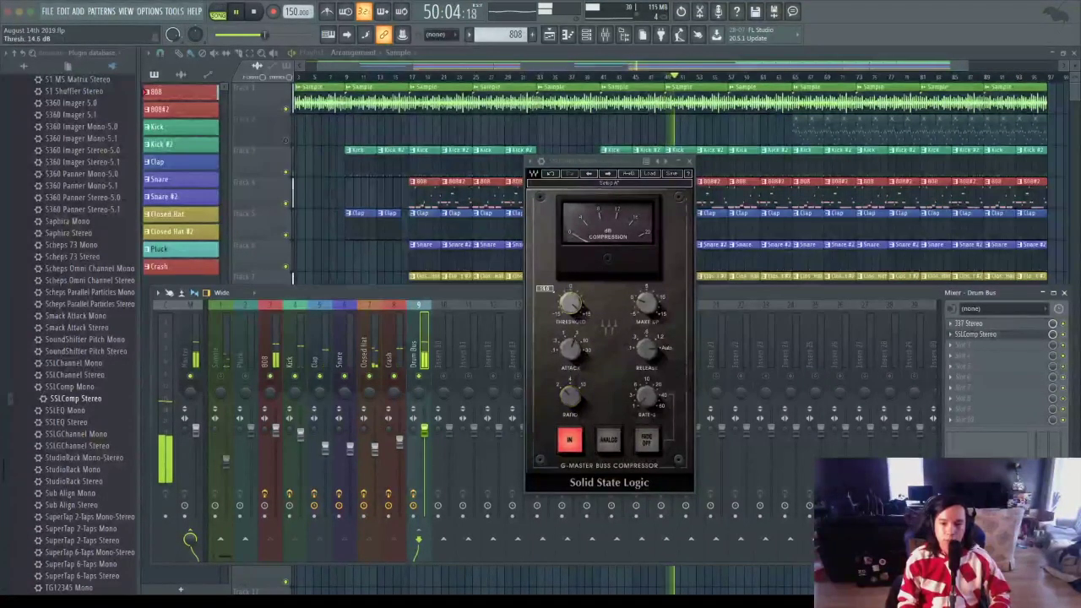
pyautogui.scroll(-2, 571, 302)
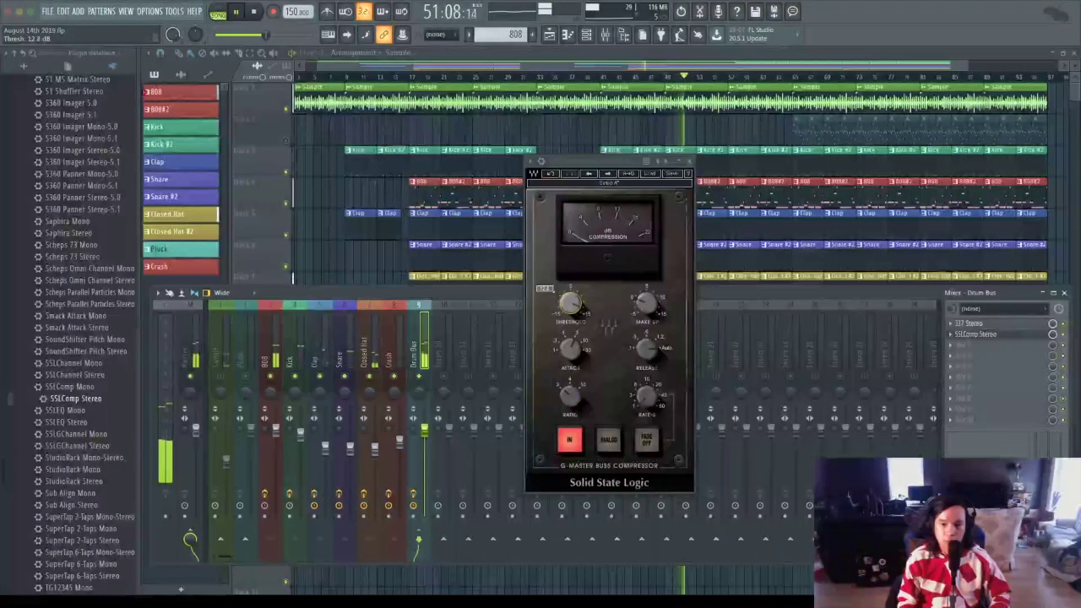
pyautogui.scroll(-5, 571, 302)
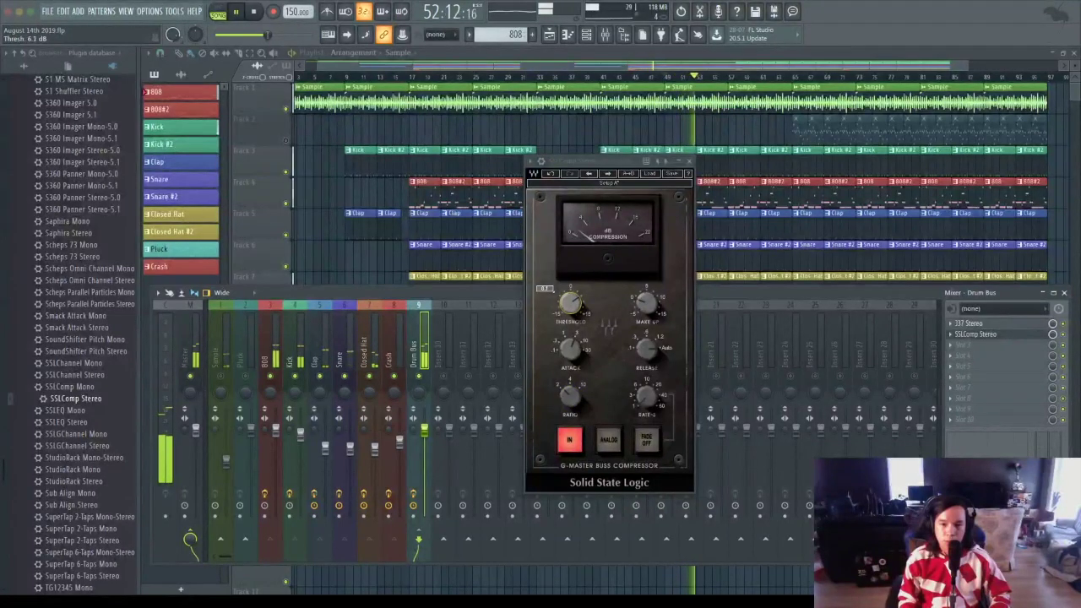
pyautogui.scroll(1, 571, 302)
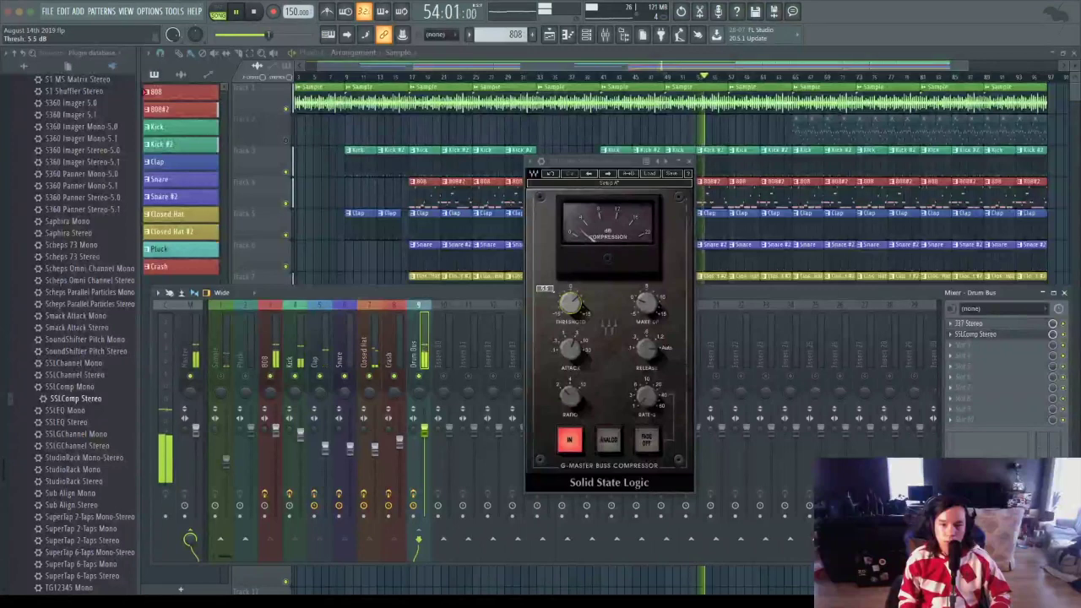
pyautogui.scroll(1, 570, 303)
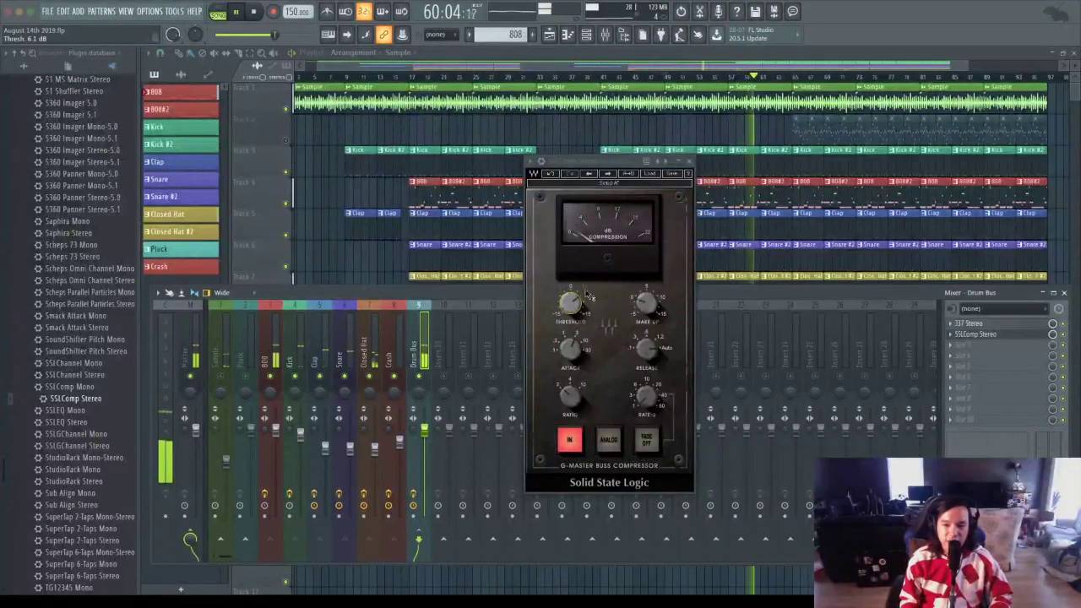
pyautogui.press('space')
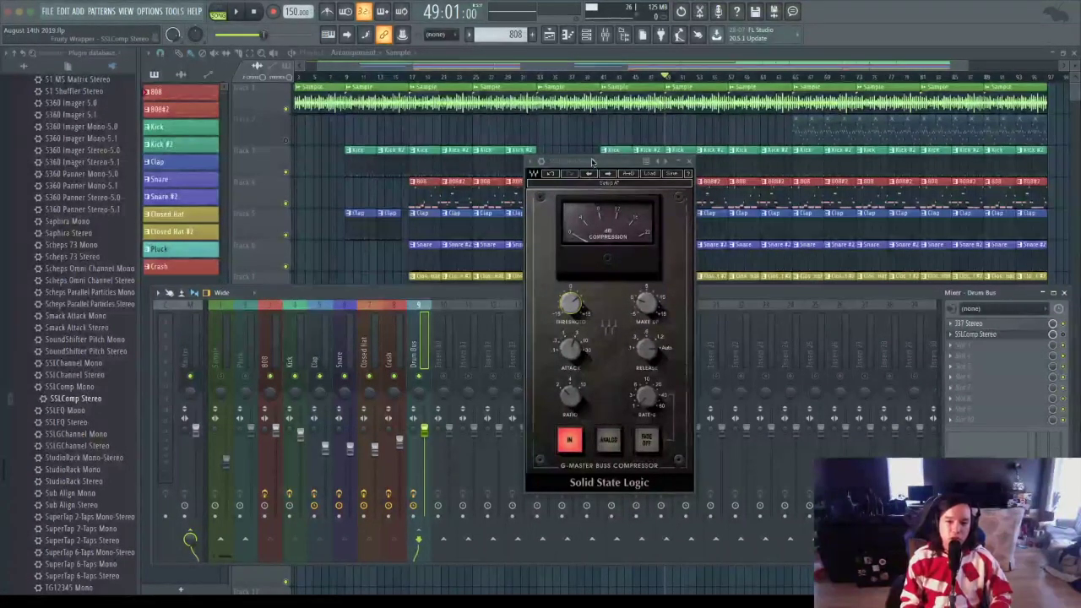
pyautogui.press('space')
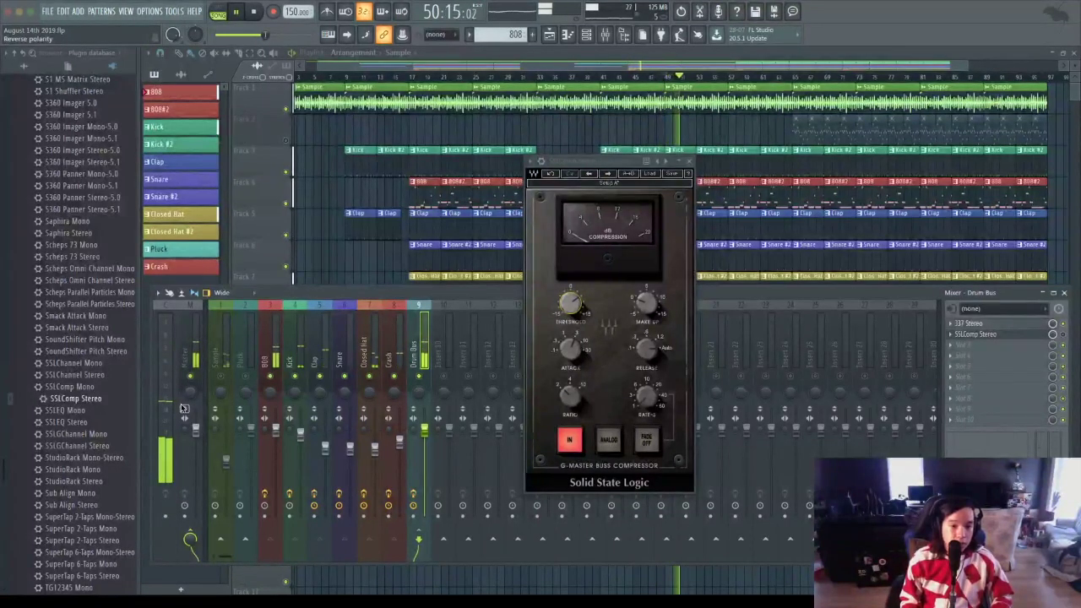
pyautogui.press('space')
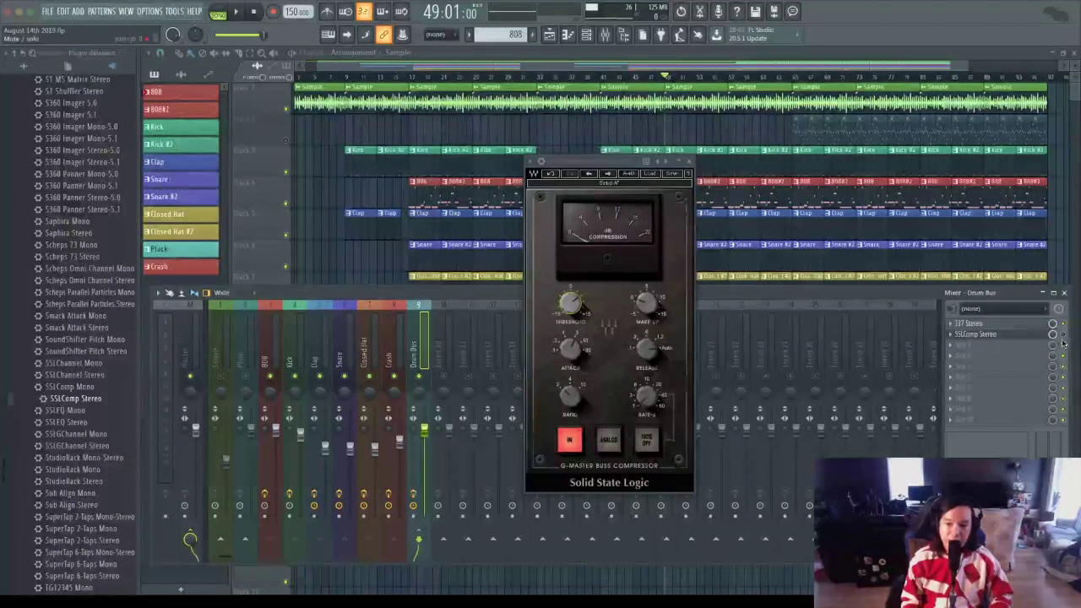
pyautogui.press('space')
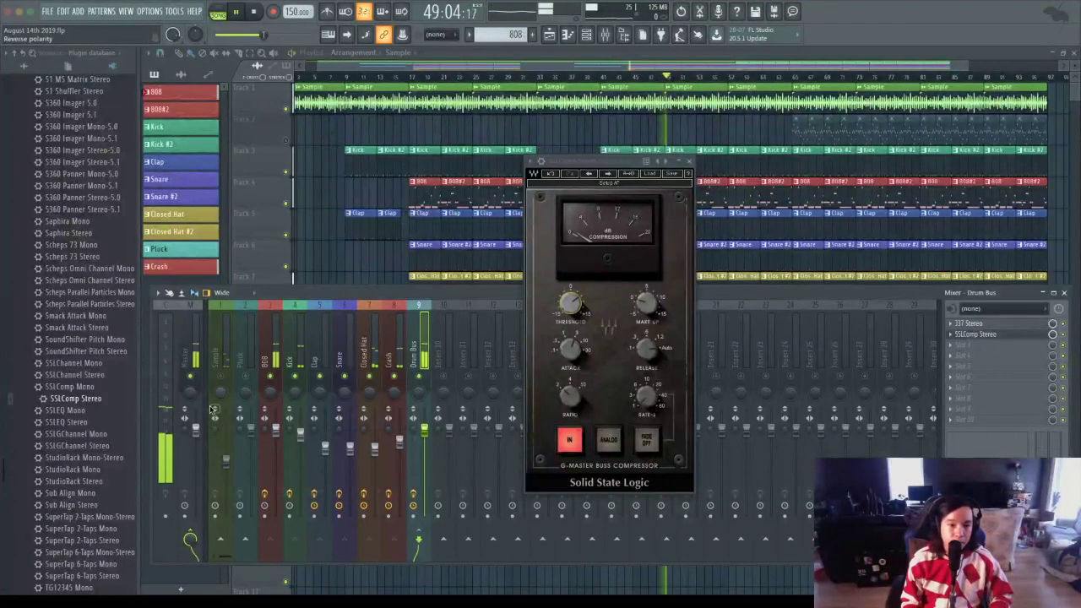
pyautogui.press('space')
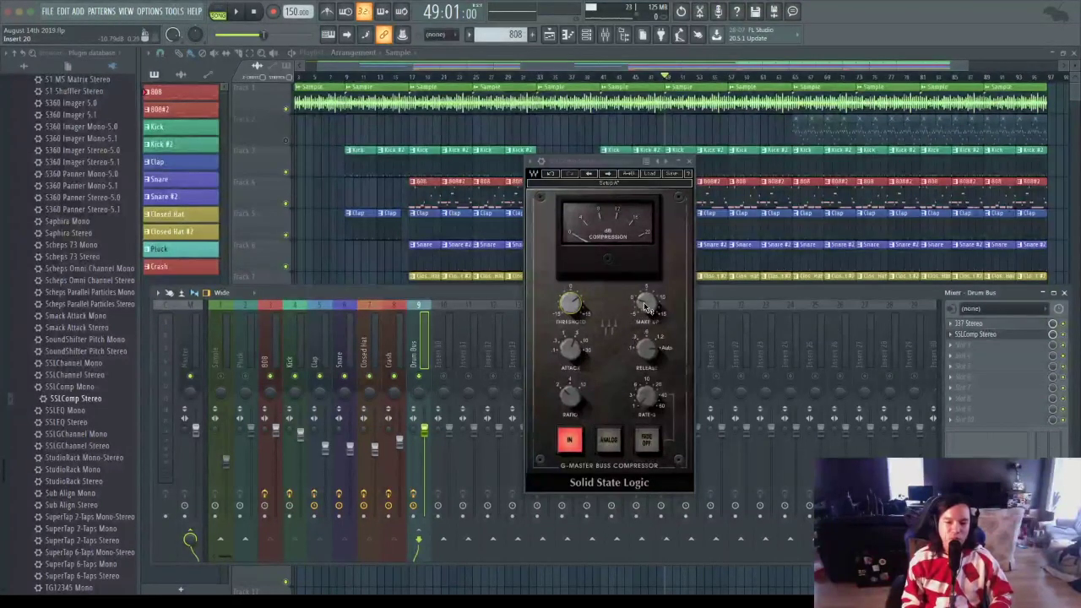
pyautogui.press('space')
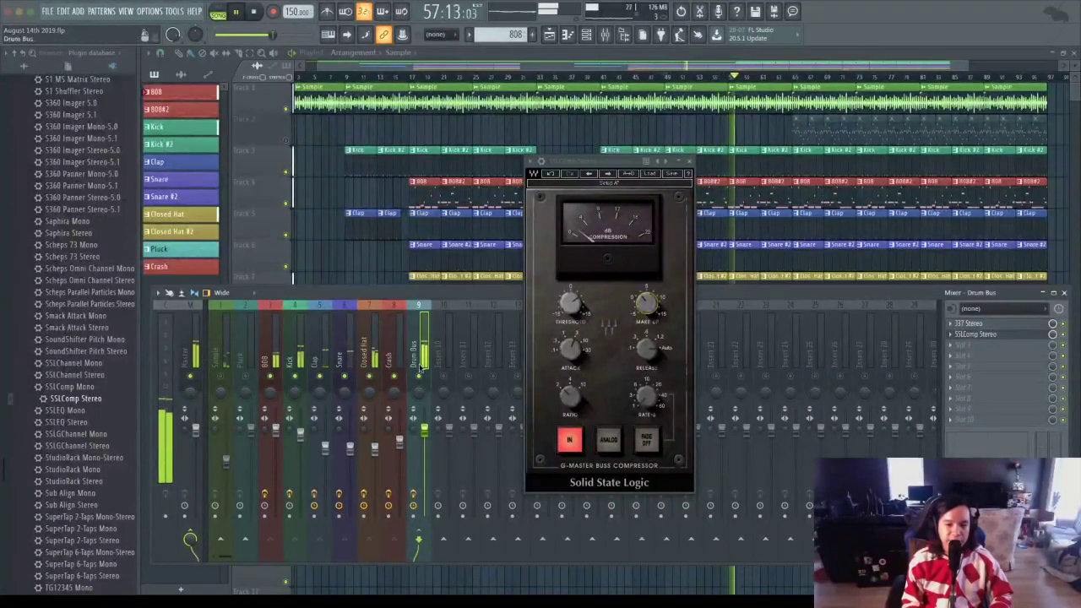
pyautogui.press('space')
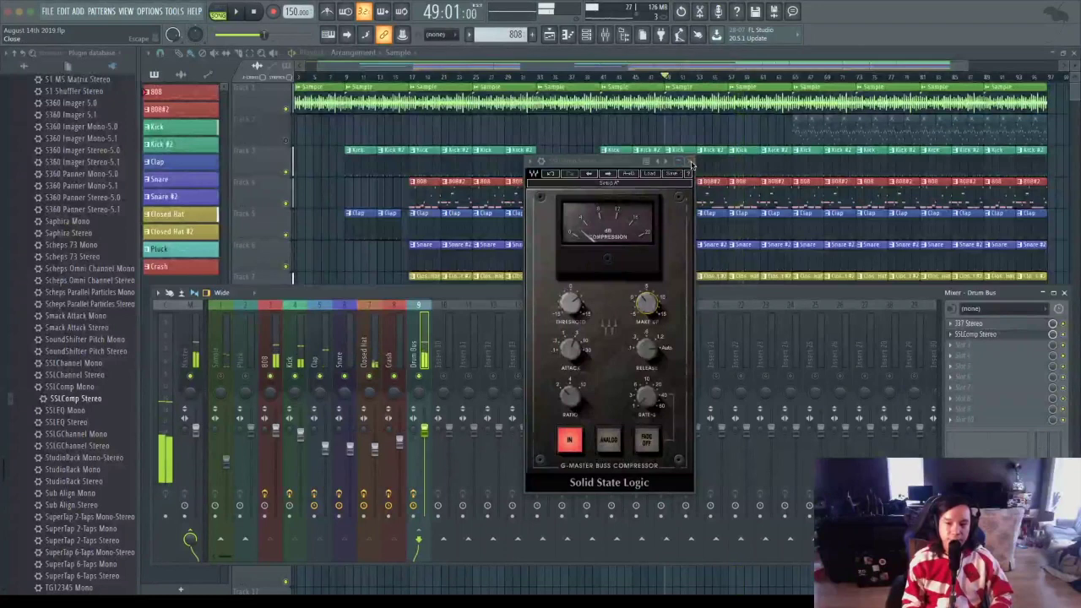
# Close the SSLComp window, then play and stop the song to audition the Drum Bus.
pyautogui.click(688, 162)
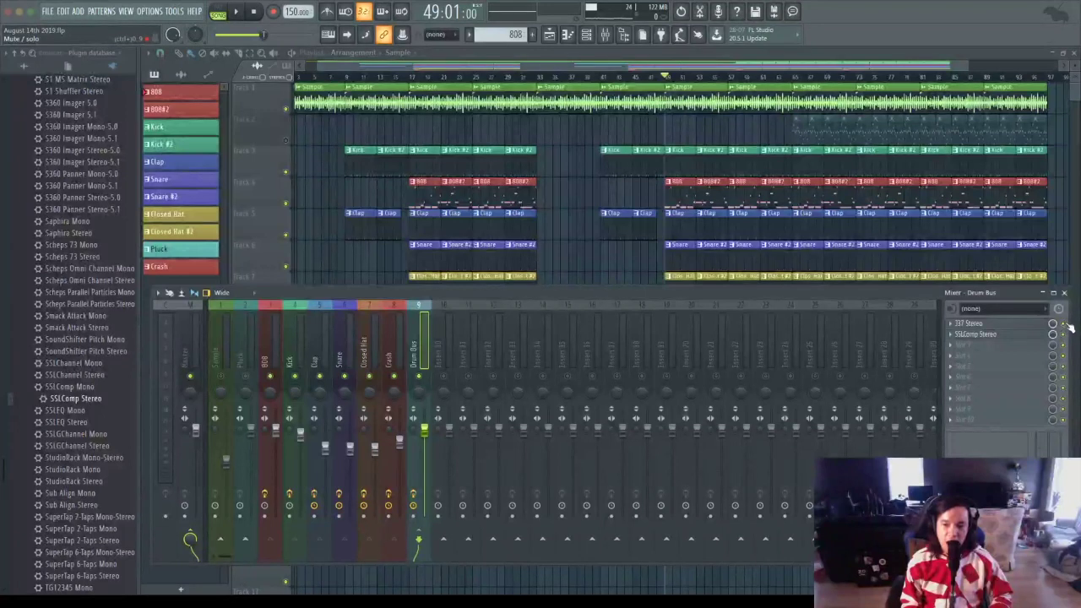
pyautogui.press('space')
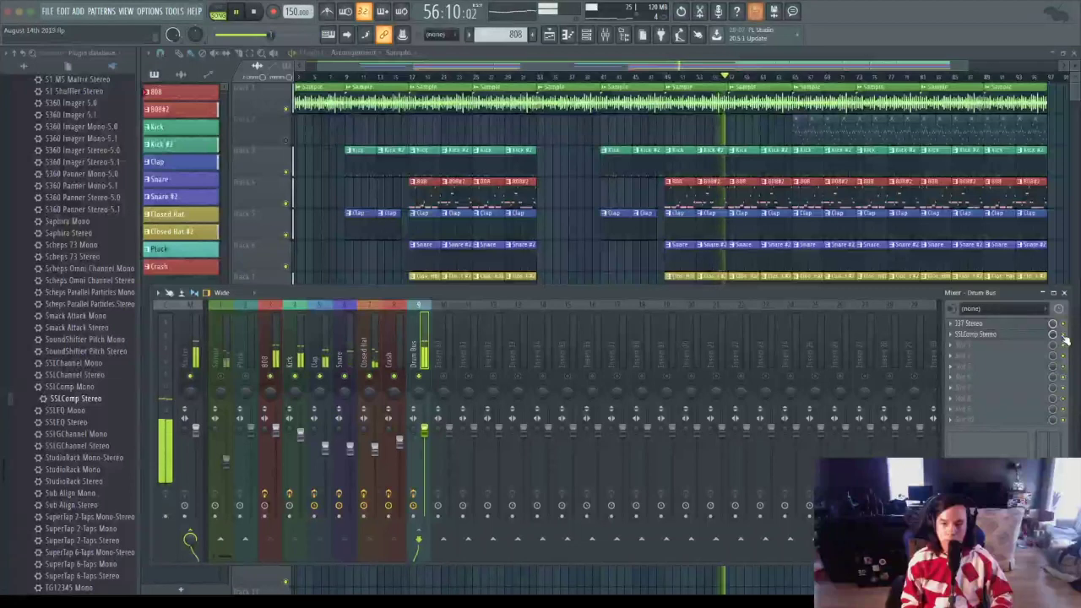
pyautogui.press('space')
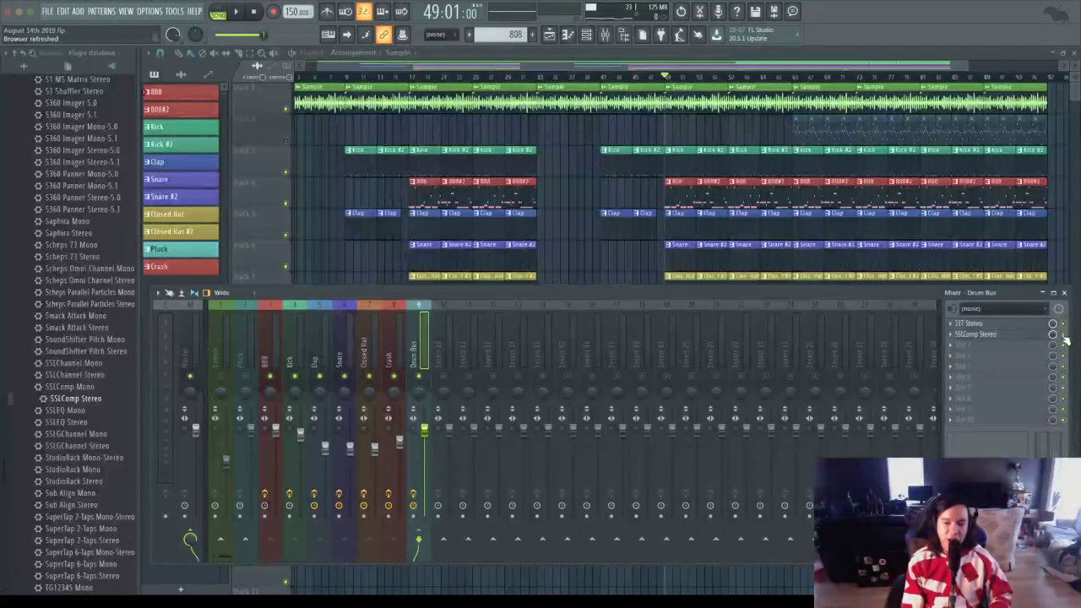
pyautogui.click(982, 334)
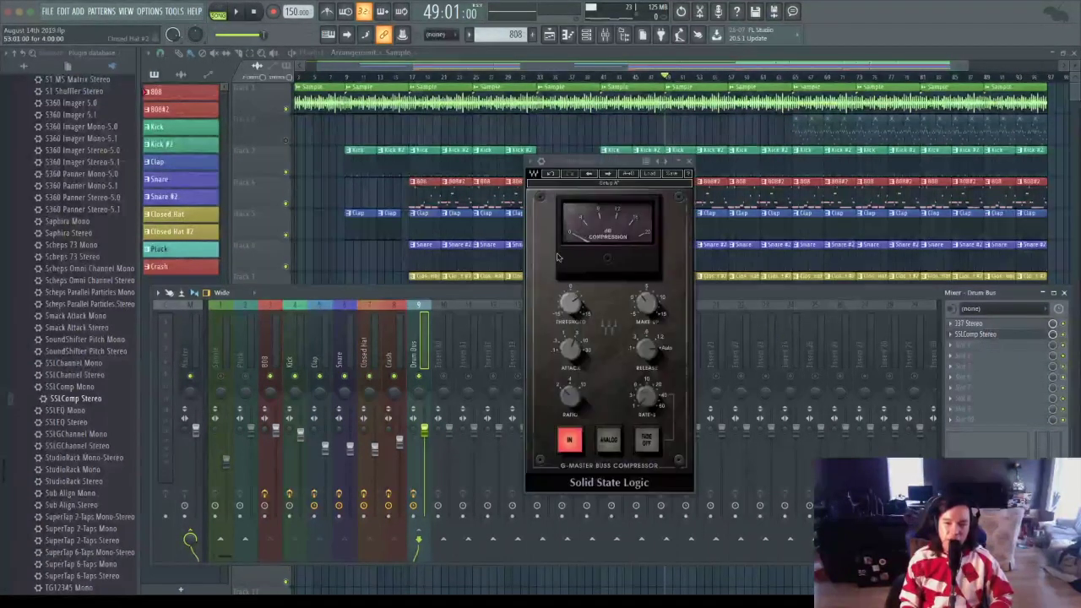
pyautogui.press('Escape')
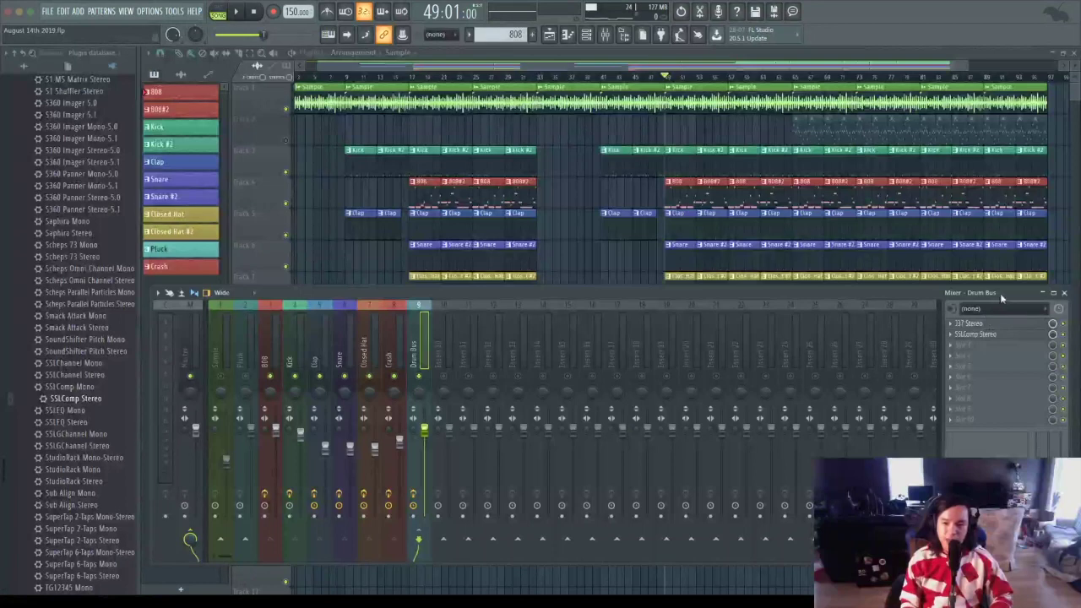